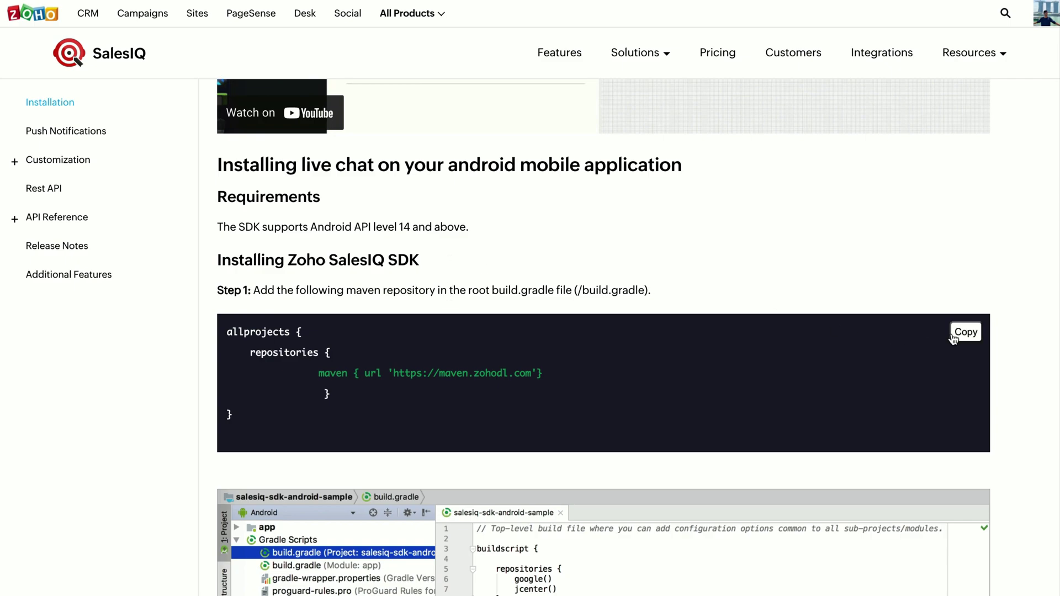
Add the Zoho maven repository line to allprojects repositories in the project build.gradle
{"action": "left_click", "coordinate": [961, 333]}
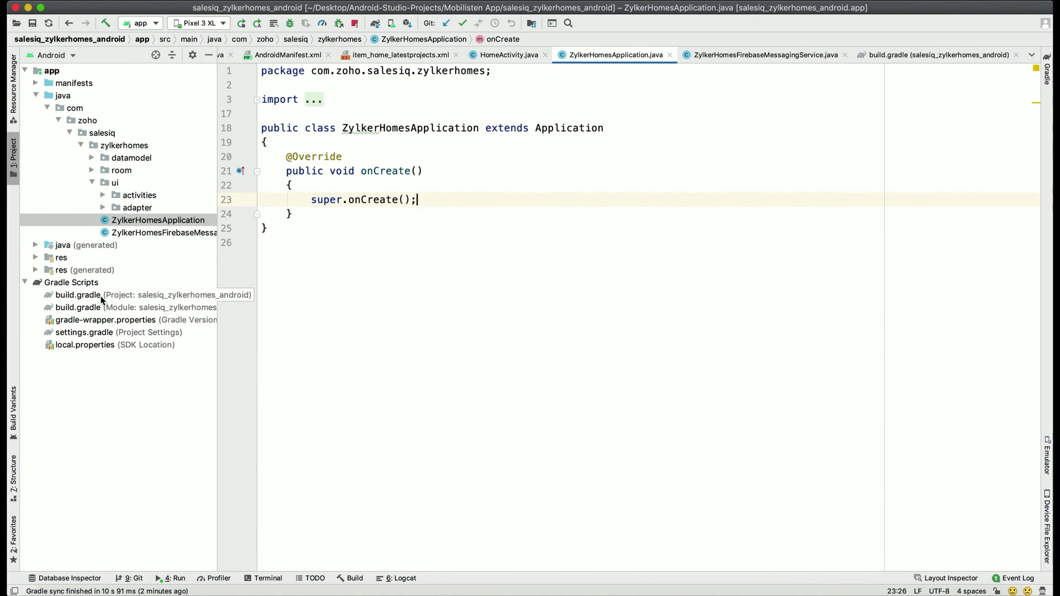
{"action": "double_click", "coordinate": [100, 296]}
{"action": "left_click", "coordinate": [367, 383]}
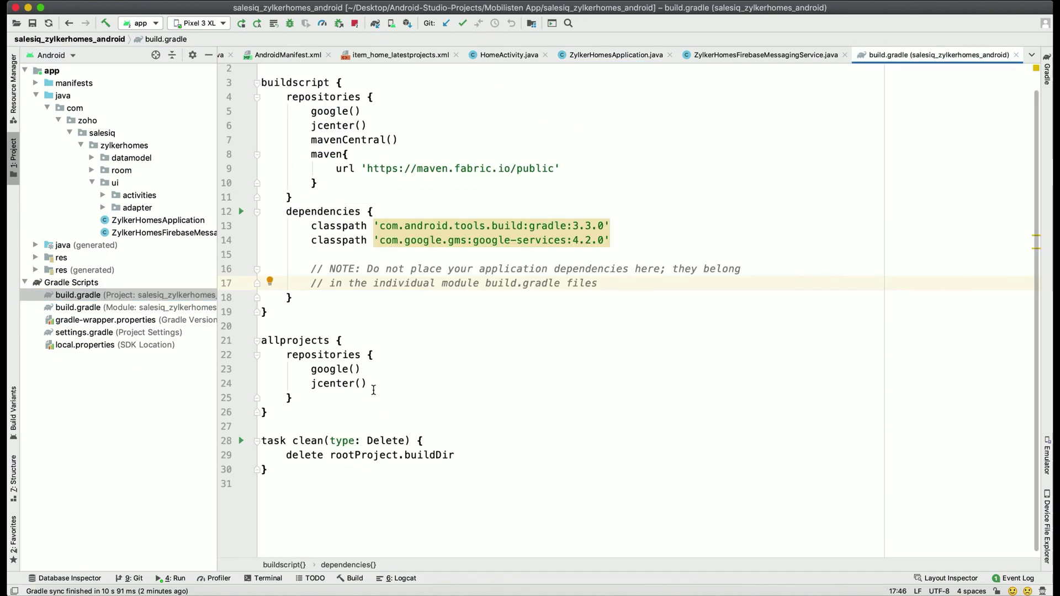
{"action": "key", "text": "Return"}
{"action": "key", "text": "super+v"}
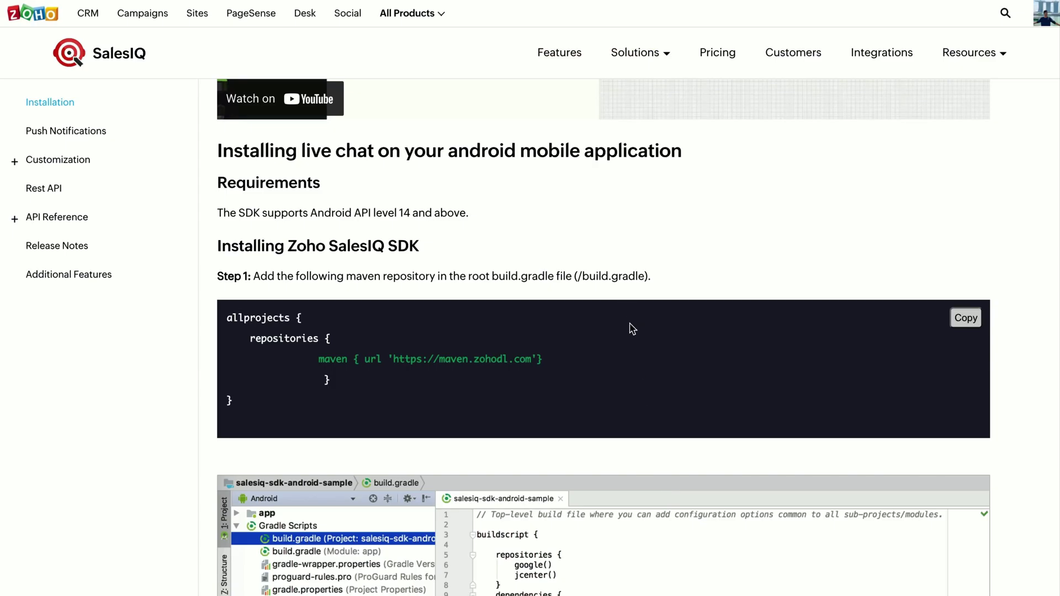
{"action": "scroll", "coordinate": [635, 355], "scroll_direction": "down", "scroll_amount": 2}
{"action": "scroll", "coordinate": [635, 355], "scroll_direction": "down", "scroll_amount": 4}
{"action": "scroll", "coordinate": [635, 355], "scroll_direction": "down", "scroll_amount": 2}
{"action": "scroll", "coordinate": [635, 356], "scroll_direction": "down", "scroll_amount": 1}
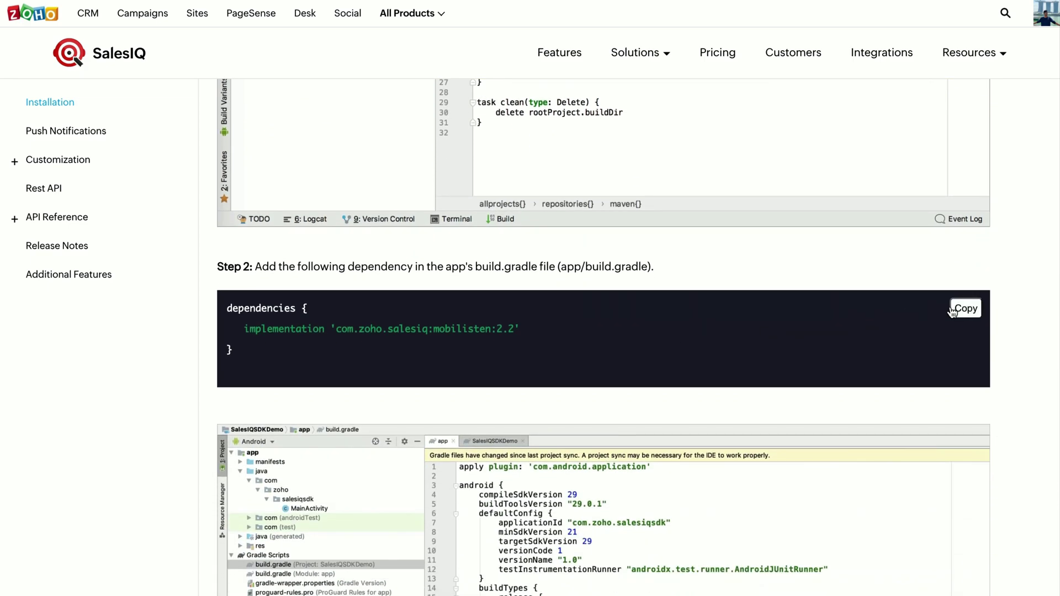
Add the mobilisten 3.0 dependency to the app build.gradle and sync Gradle
{"action": "left_click", "coordinate": [965, 312]}
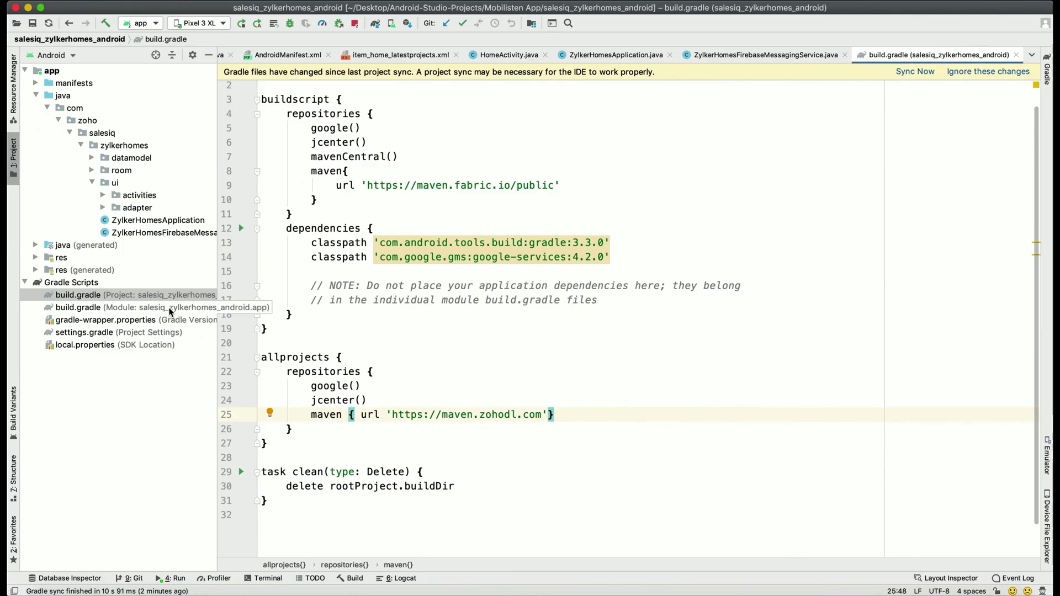
{"action": "double_click", "coordinate": [170, 307]}
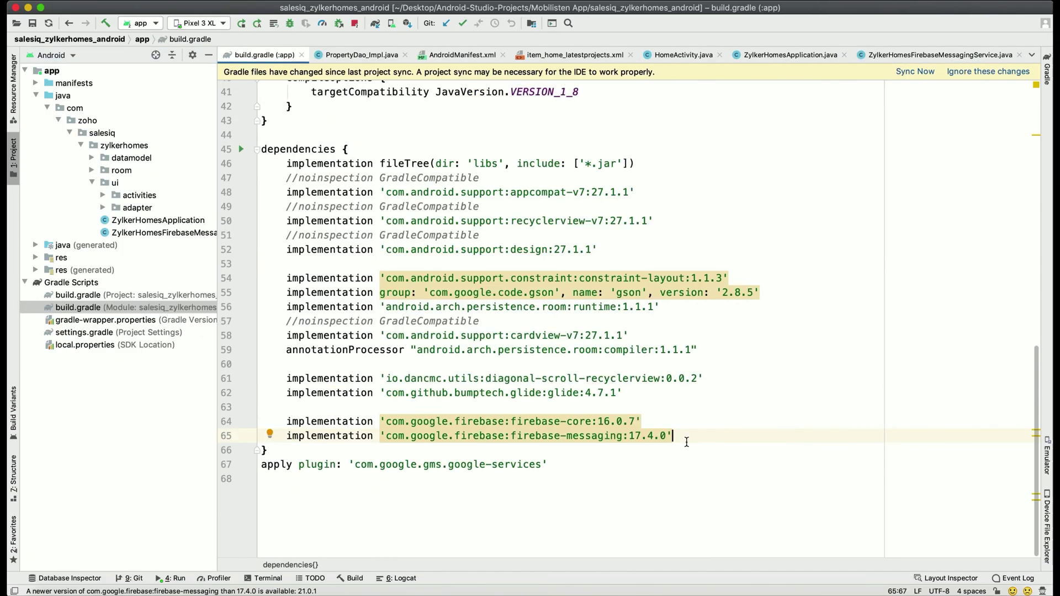
{"action": "key", "text": "super+v"}
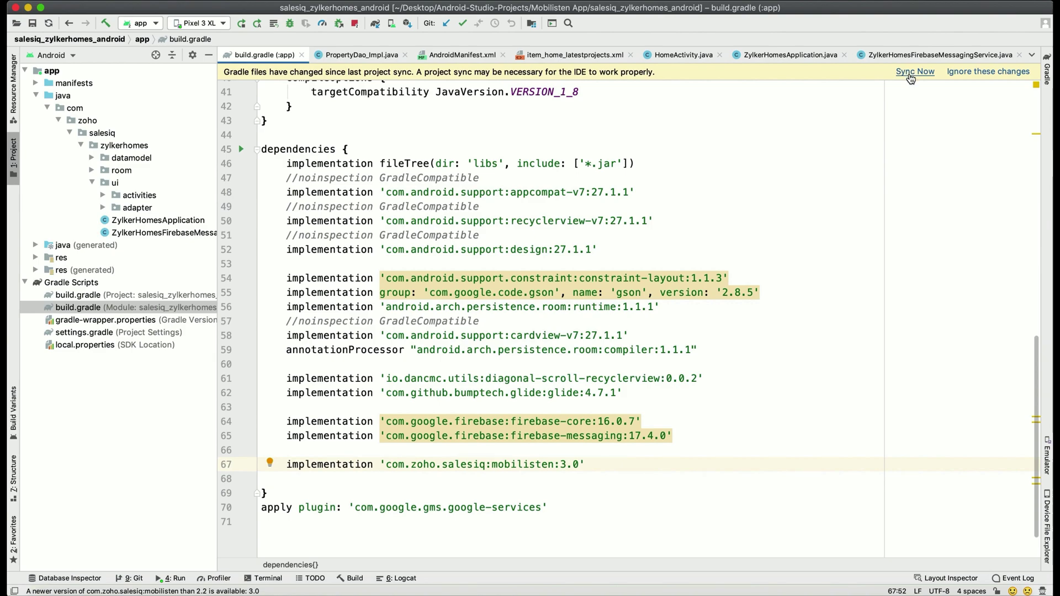
{"action": "left_click", "coordinate": [911, 73]}
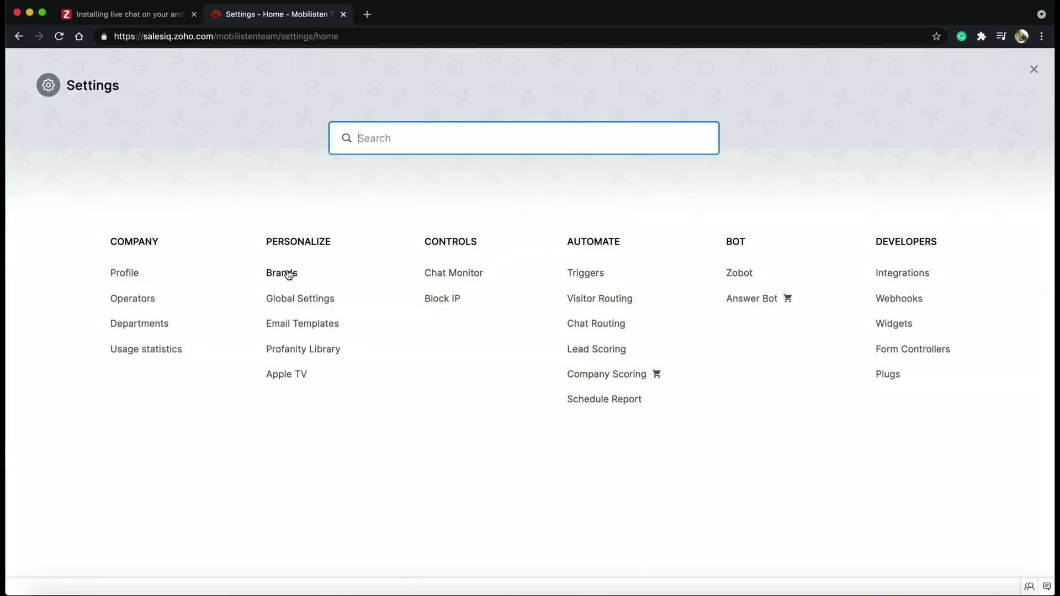
Go to the ZylkerHomes brand's Android installation setup in SalesIQ settings
{"action": "left_click", "coordinate": [285, 273]}
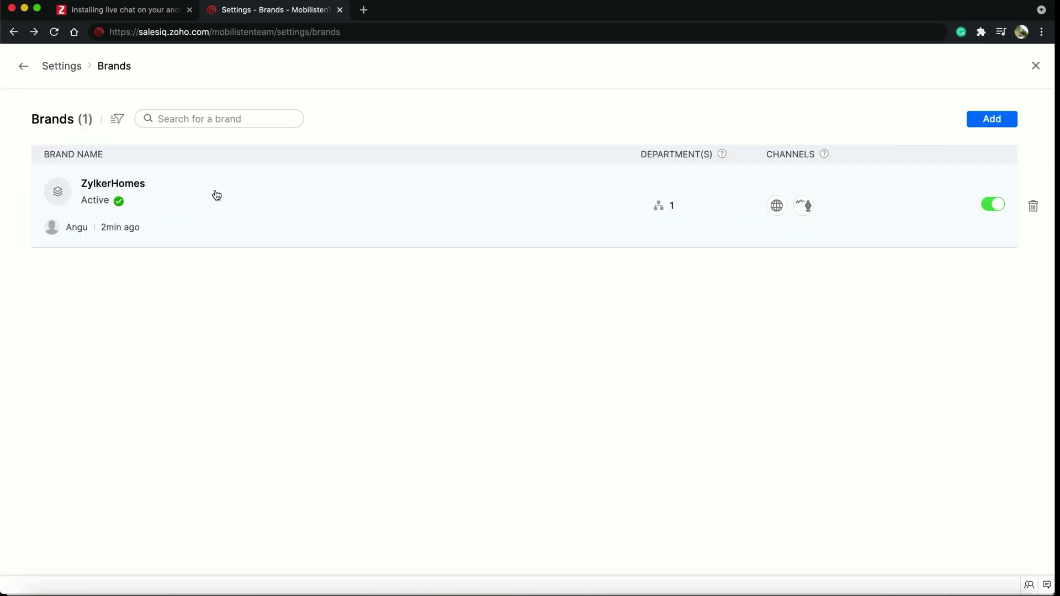
{"action": "left_click", "coordinate": [215, 195]}
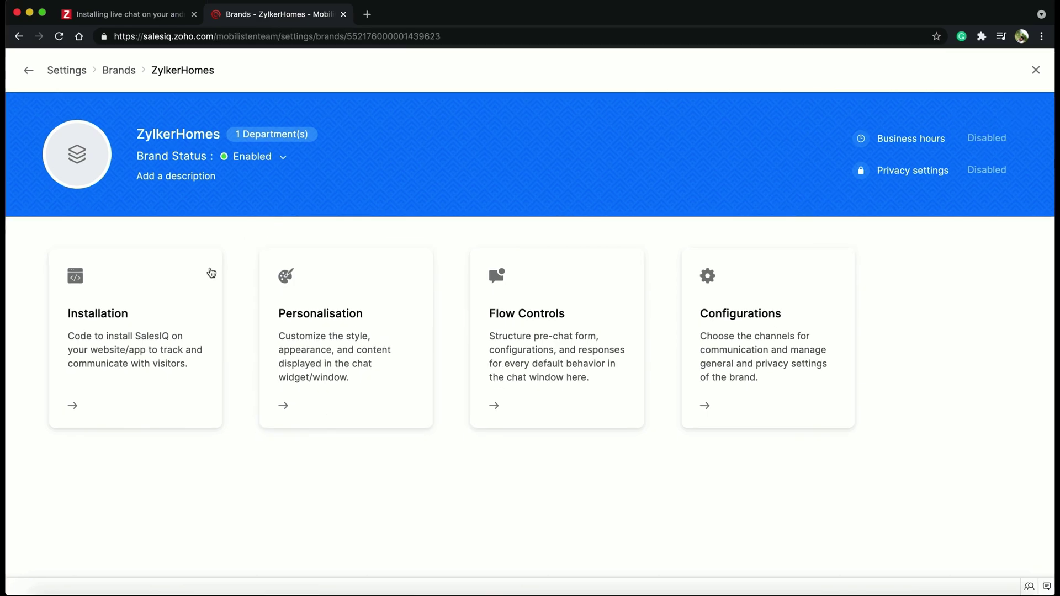
{"action": "left_click", "coordinate": [143, 317]}
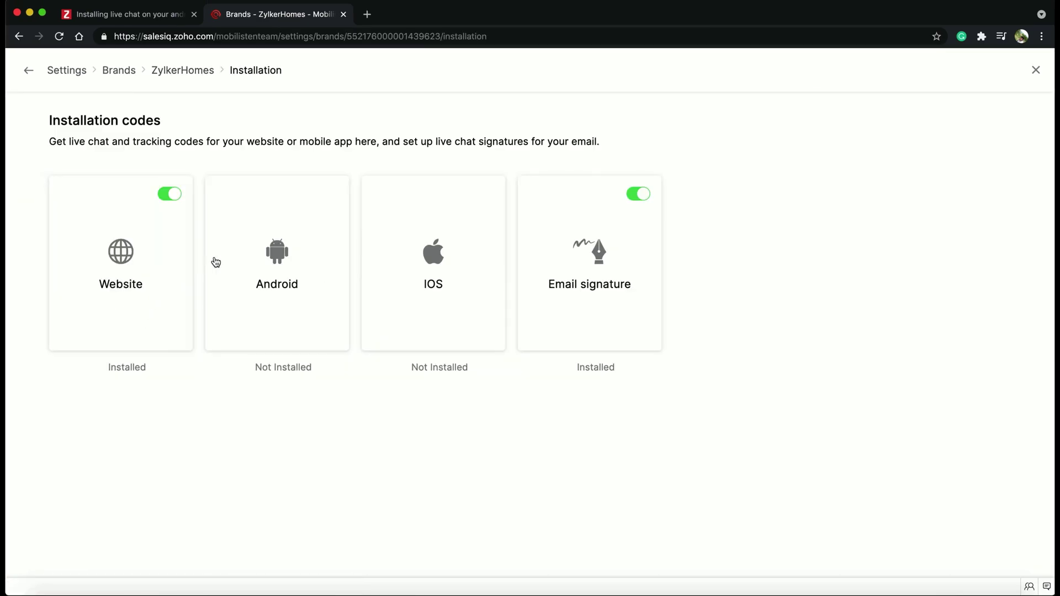
{"action": "left_click", "coordinate": [288, 218]}
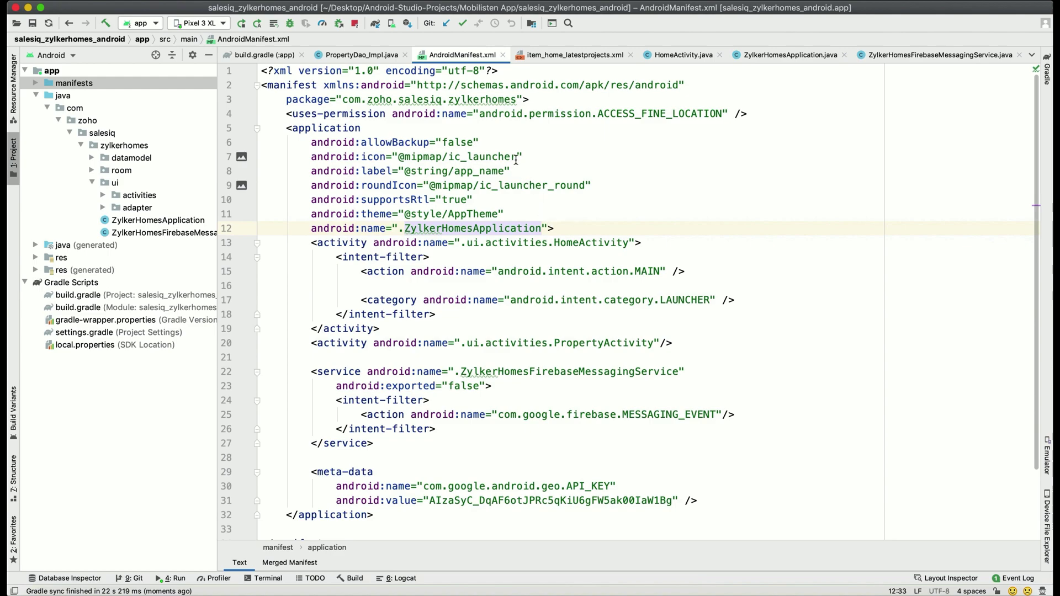
Generate a token for package com.zoho.salesiq.mobilisten and copy the App Key
{"action": "left_click", "coordinate": [517, 100]}
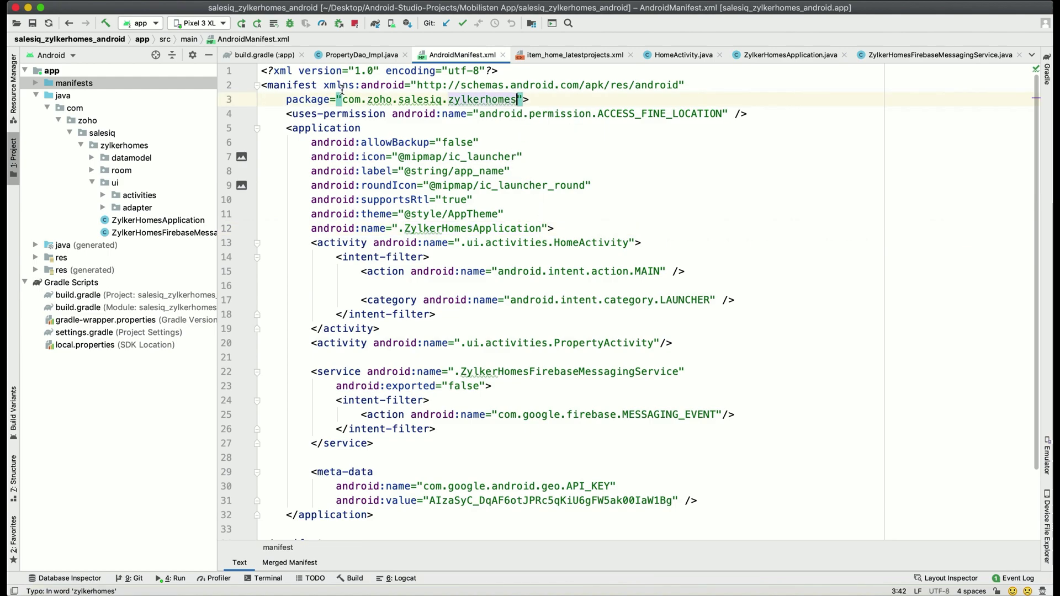
{"action": "left_click_drag", "start_coordinate": [517, 99], "coordinate": [342, 100]}
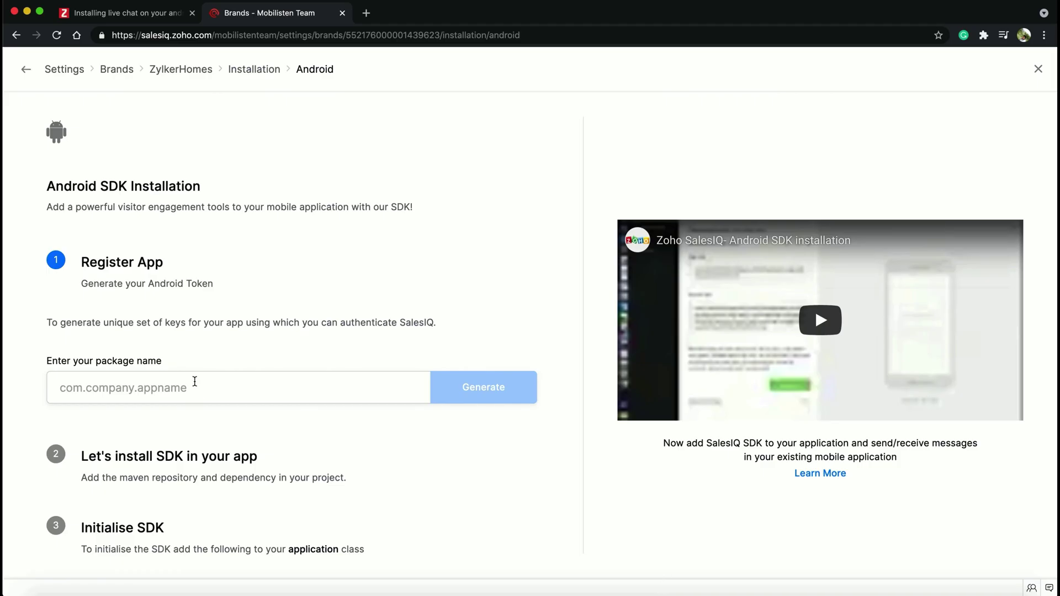
{"action": "left_click", "coordinate": [195, 382]}
{"action": "key", "text": "ctrl+v"}
{"action": "left_click", "coordinate": [467, 389]}
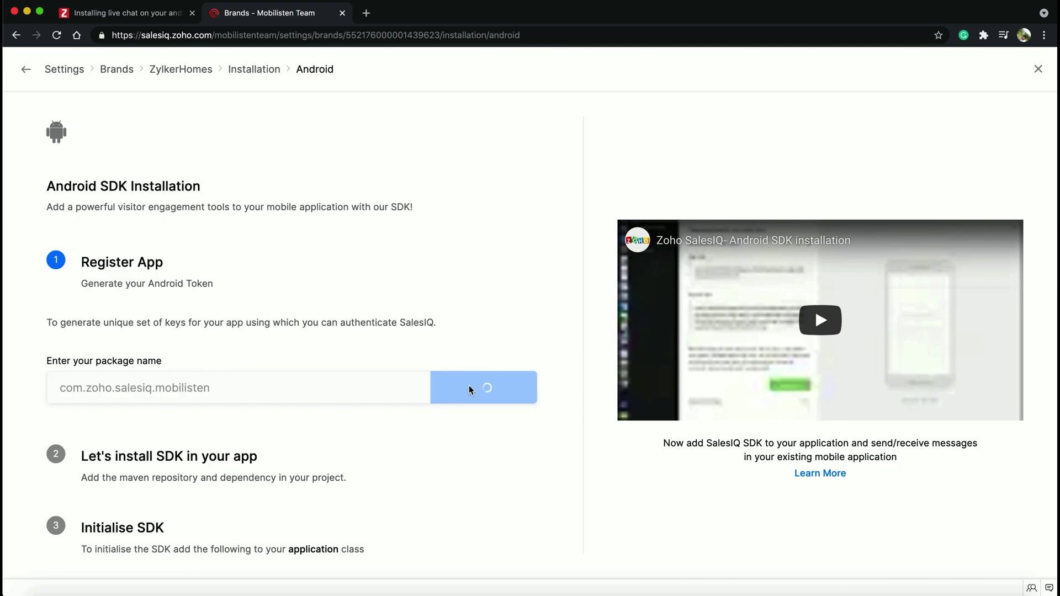
{"action": "left_click", "coordinate": [506, 357]}
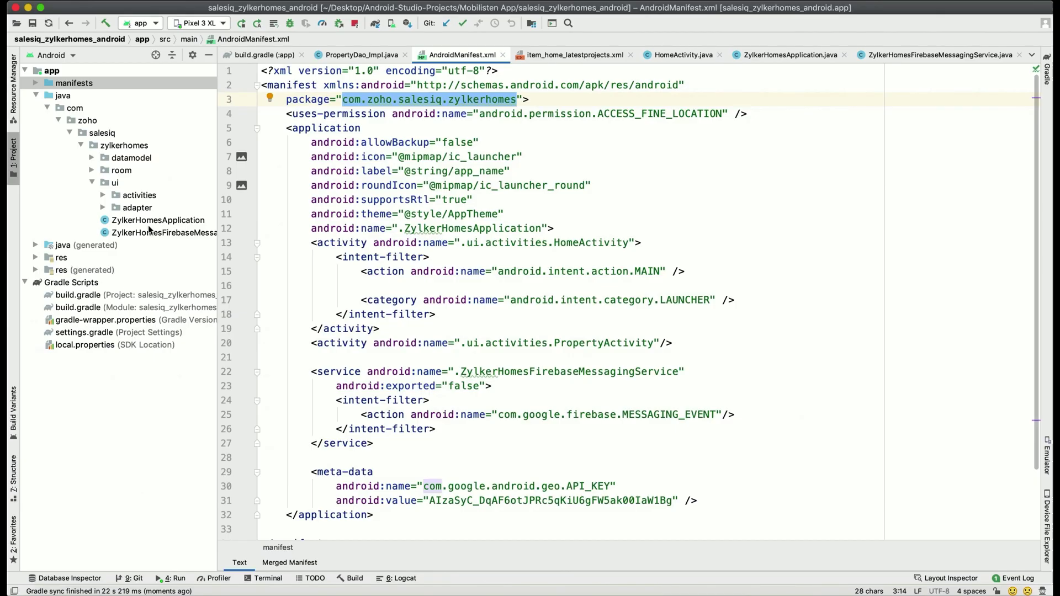
In ZylkerHomesApplication's onCreate, add ZohoSalesIQ.init(this, appKey) with the pasted app key
{"action": "double_click", "coordinate": [153, 221]}
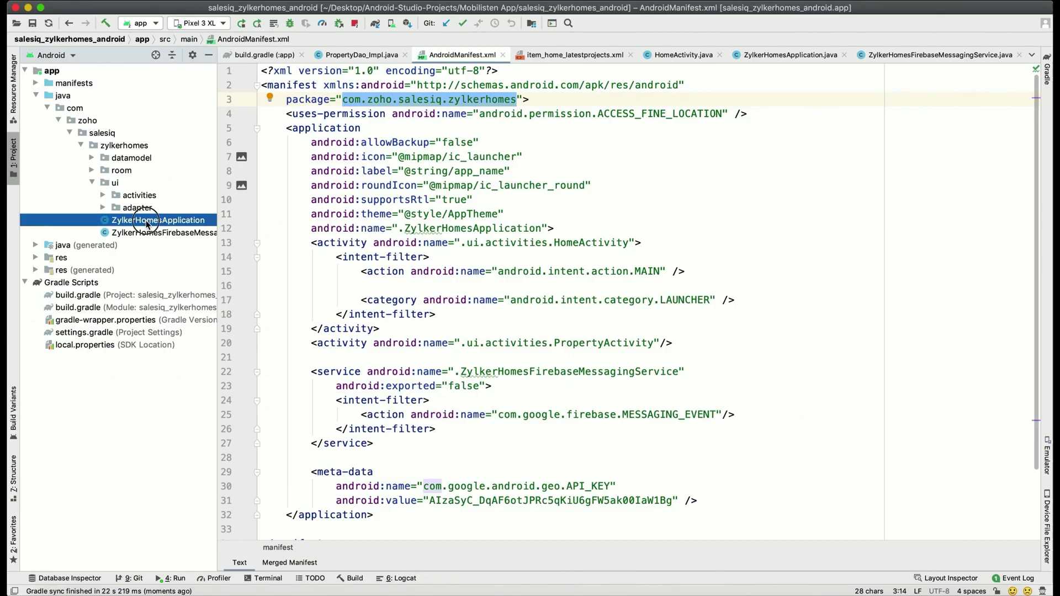
{"action": "key", "text": "Return"}
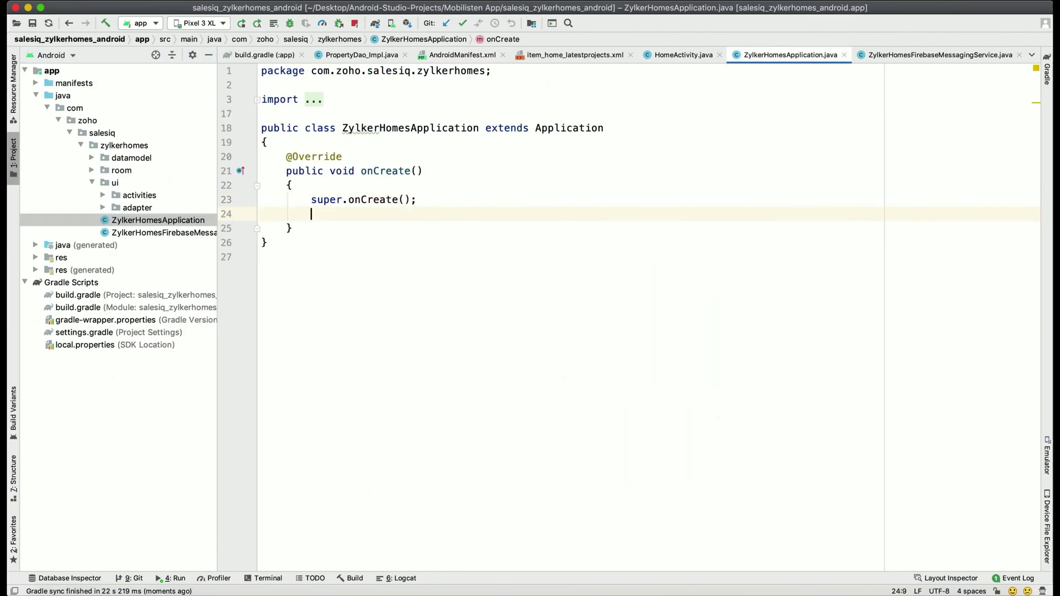
{"action": "key", "text": "Return"}
{"action": "type", "text": "Zoho"}
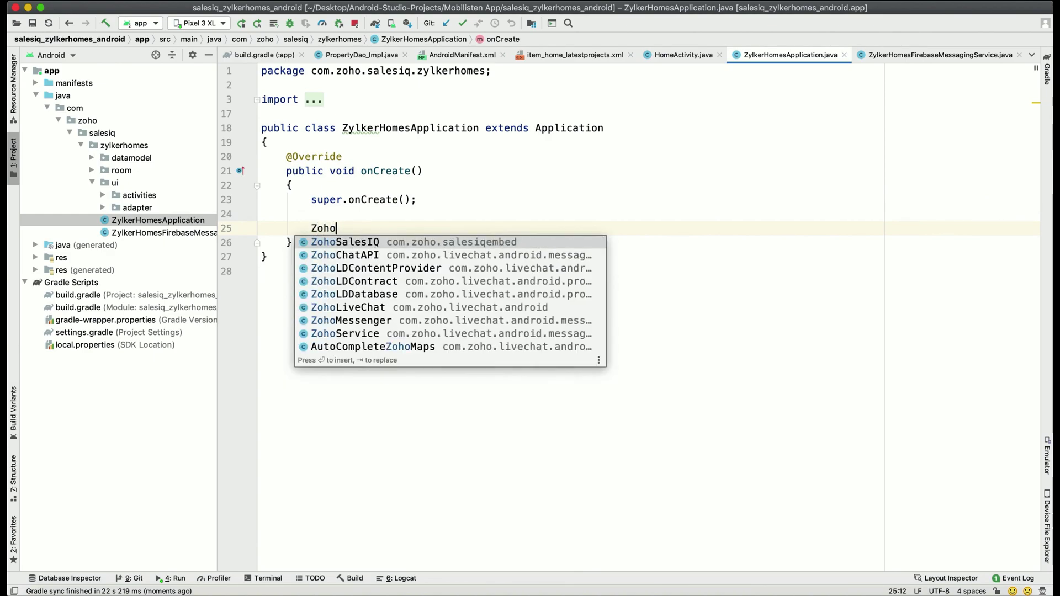
{"action": "key", "text": "Return"}
{"action": "type", "text": ".ini"}
{"action": "key", "text": "Return"}
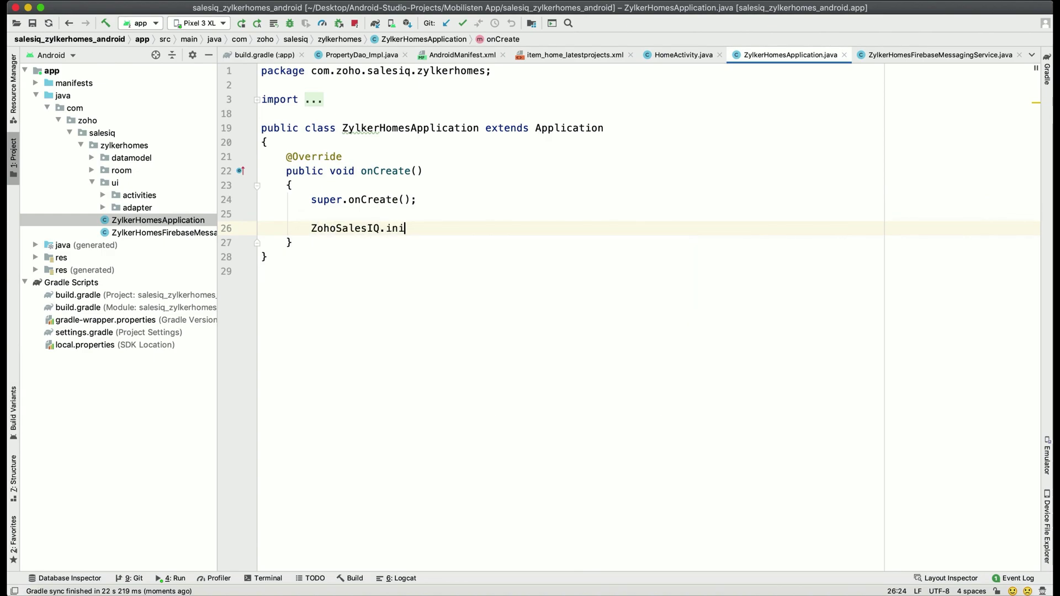
{"action": "type", "text": "t(th);"}
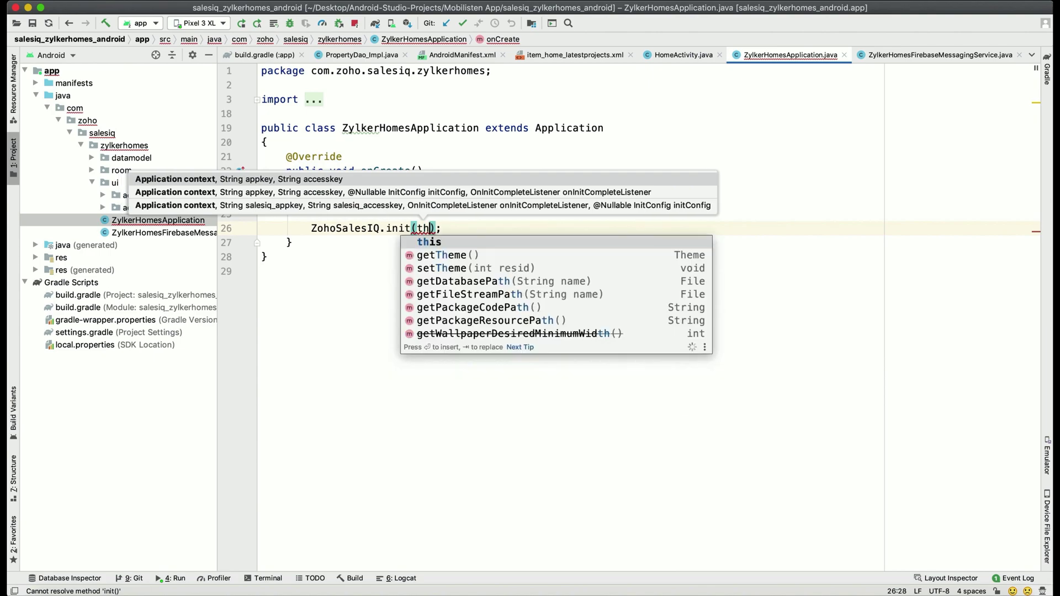
{"action": "key", "text": "Return"}
{"action": "type", "text": ", "}
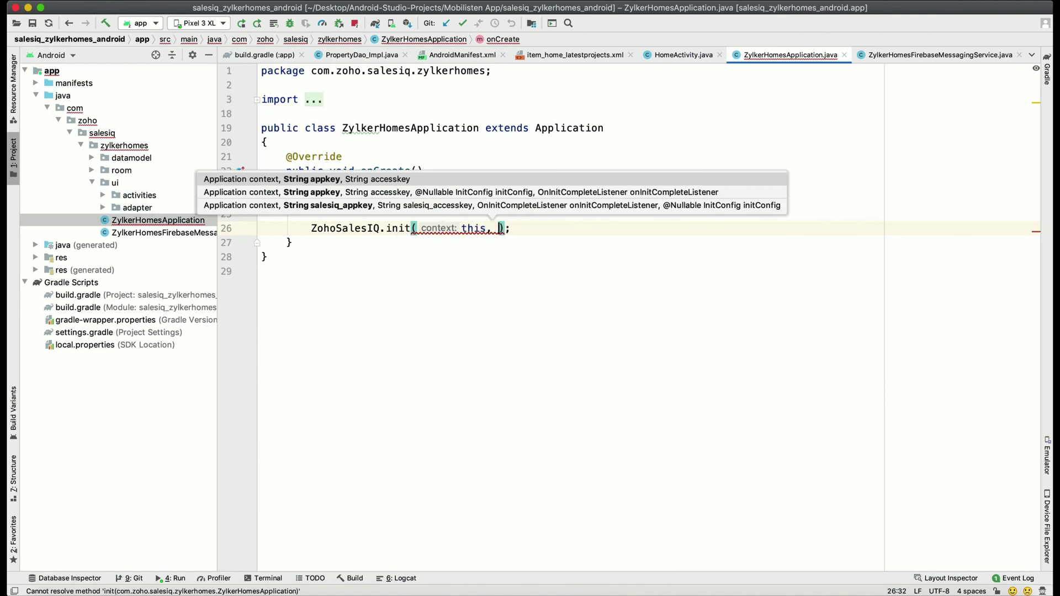
{"action": "type", "text": "\""}
{"action": "key", "text": "ctrl+v"}
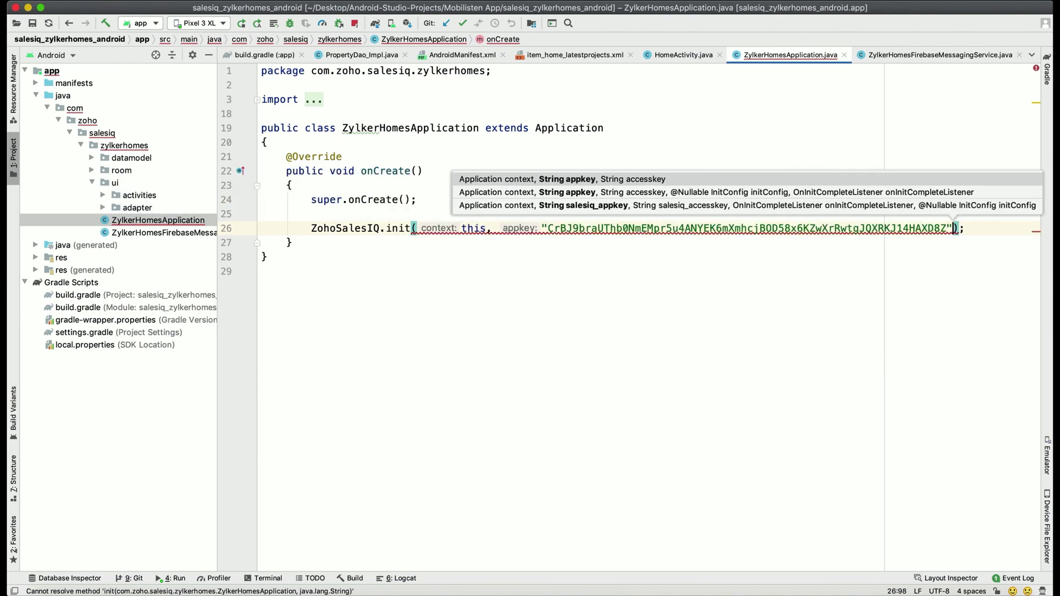
{"action": "key", "text": "Right"}
{"action": "type", "text": ","}
{"action": "key", "text": "Return"}
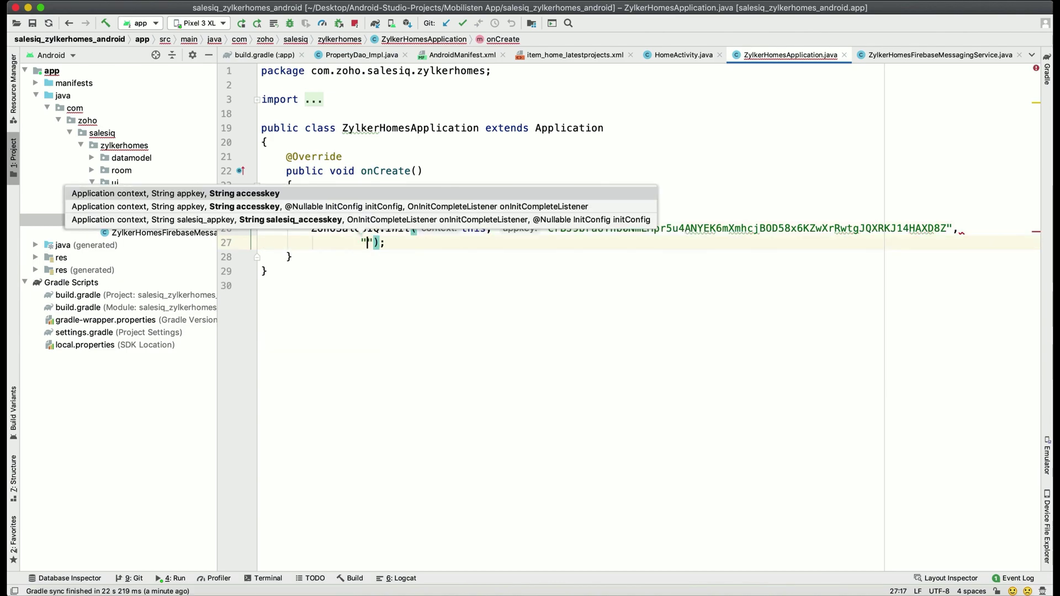
{"action": "type", "text": "\""}
Copy the access key from SalesIQ into the init call's second key argument
{"action": "key", "text": "super+Tab"}
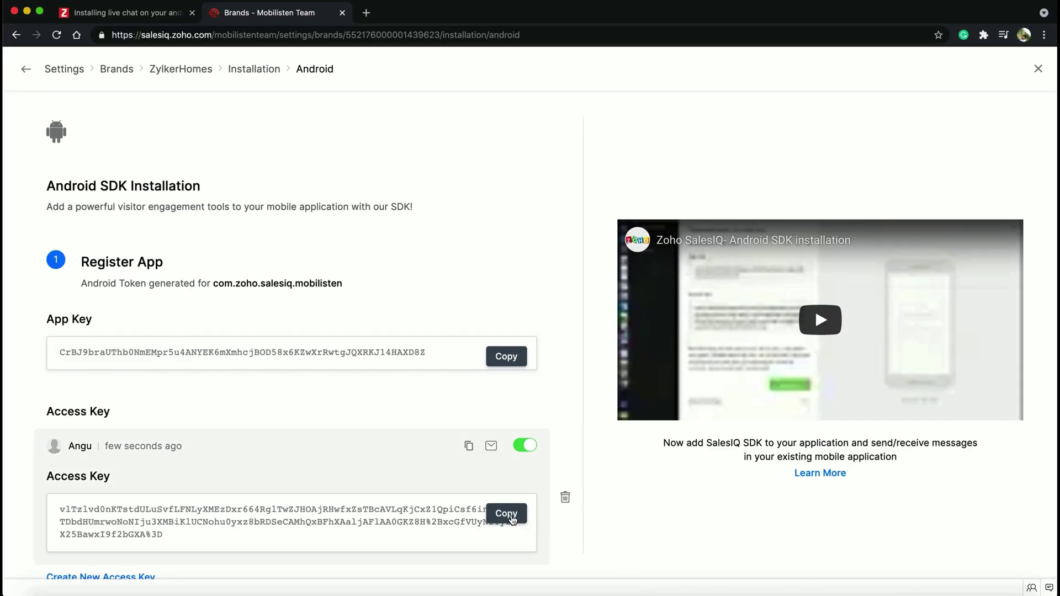
{"action": "left_click", "coordinate": [506, 515]}
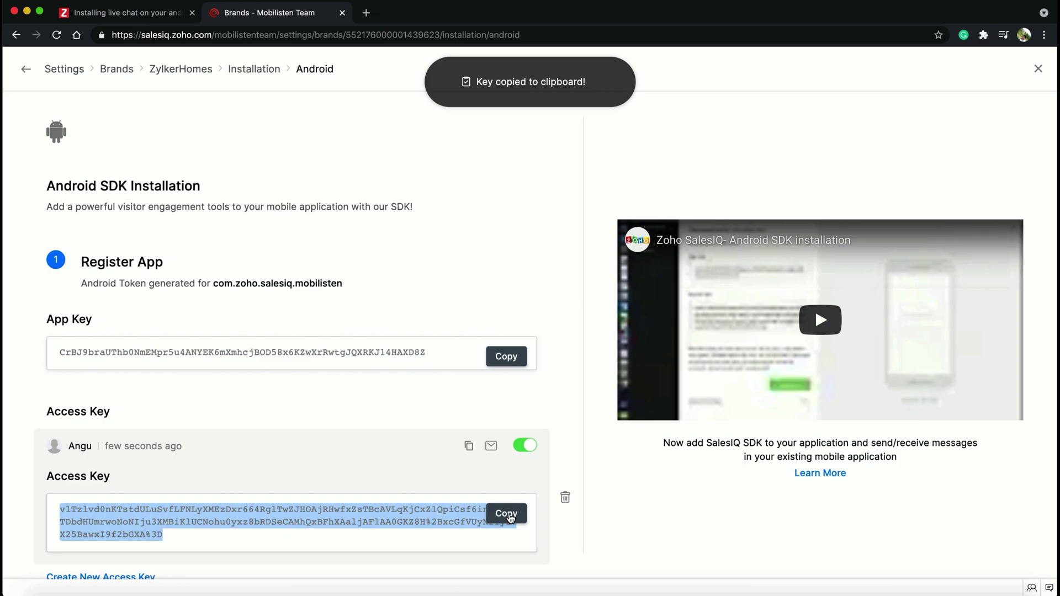
{"action": "key", "text": "super+Tab"}
{"action": "key", "text": "super+v"}
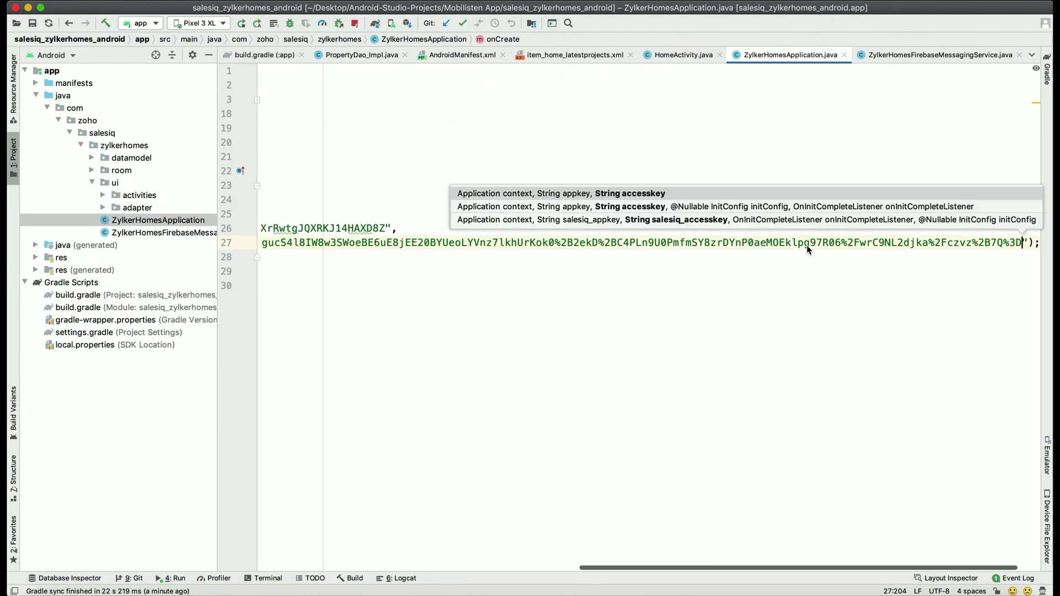
Add ZohoSalesIQ.showLauncher(true) below the init call
{"action": "key", "text": "End"}
{"action": "key", "text": "Return"}
{"action": "type", "text": "Zo"}
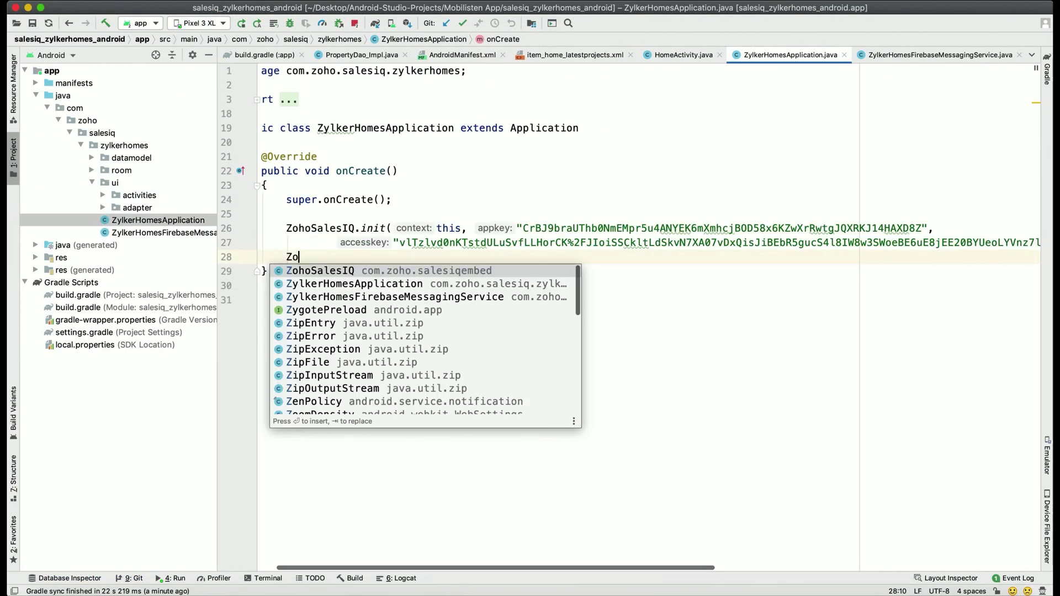
{"action": "type", "text": "ho"}
{"action": "key", "text": "Return"}
{"action": "type", "text": ".sh"}
{"action": "key", "text": "Return"}
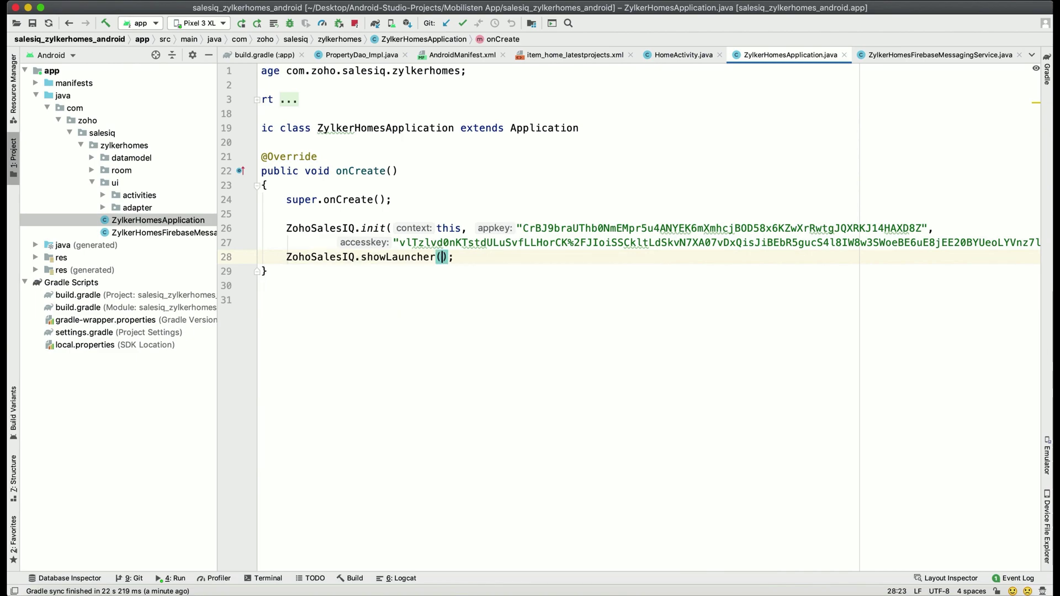
{"action": "type", "text": "tr"}
{"action": "key", "text": "Return"}
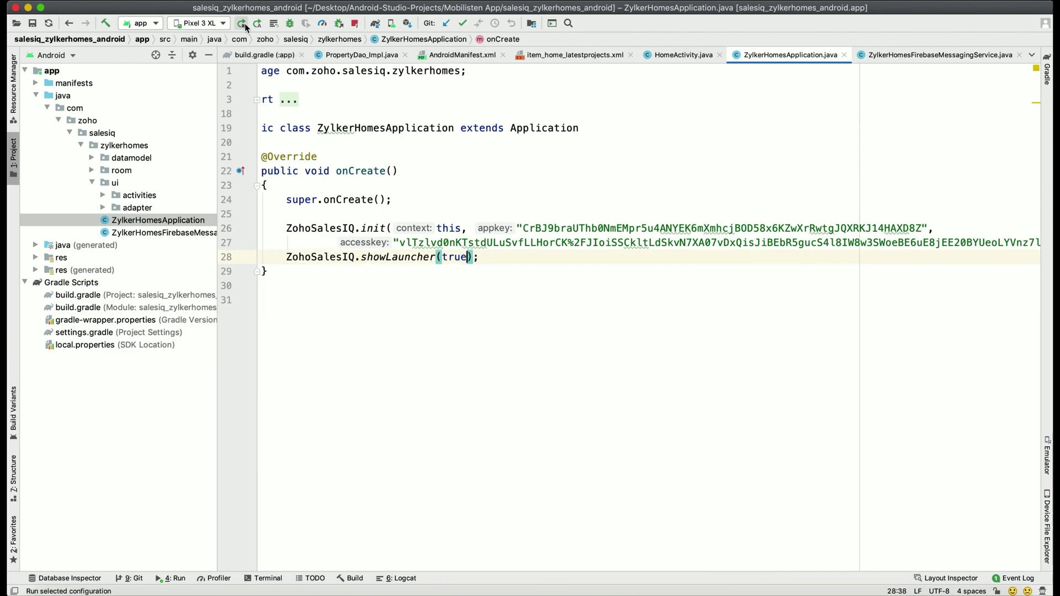
Launch the app on the Pixel 3 XL emulator and open its live chat launcher
{"action": "left_click", "coordinate": [245, 23]}
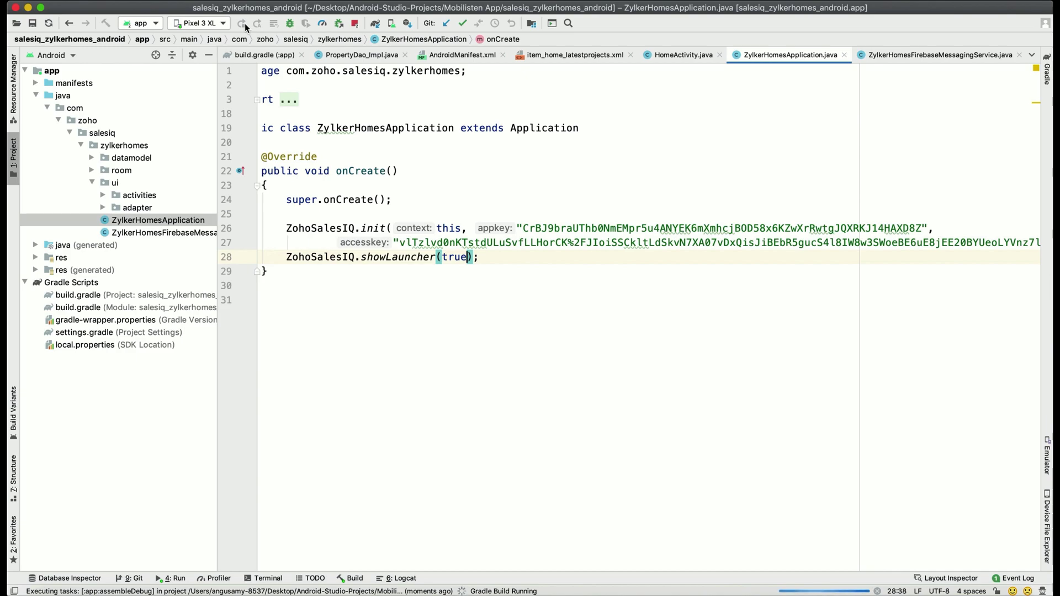
{"action": "scroll", "coordinate": [524, 259], "scroll_direction": "left", "scroll_amount": 1}
{"action": "left_click", "coordinate": [524, 259]}
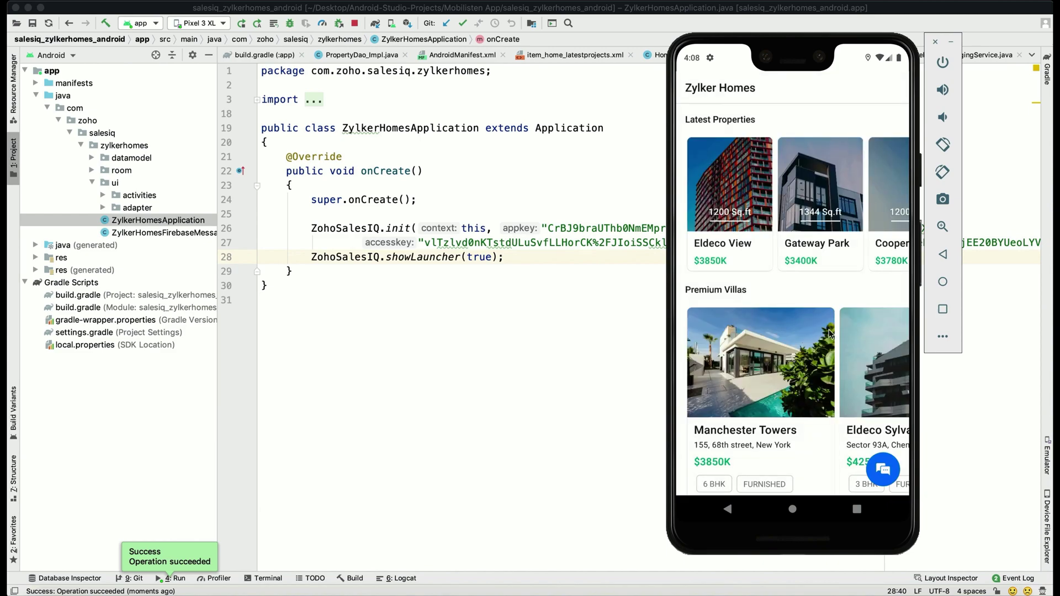
{"action": "left_click", "coordinate": [883, 470]}
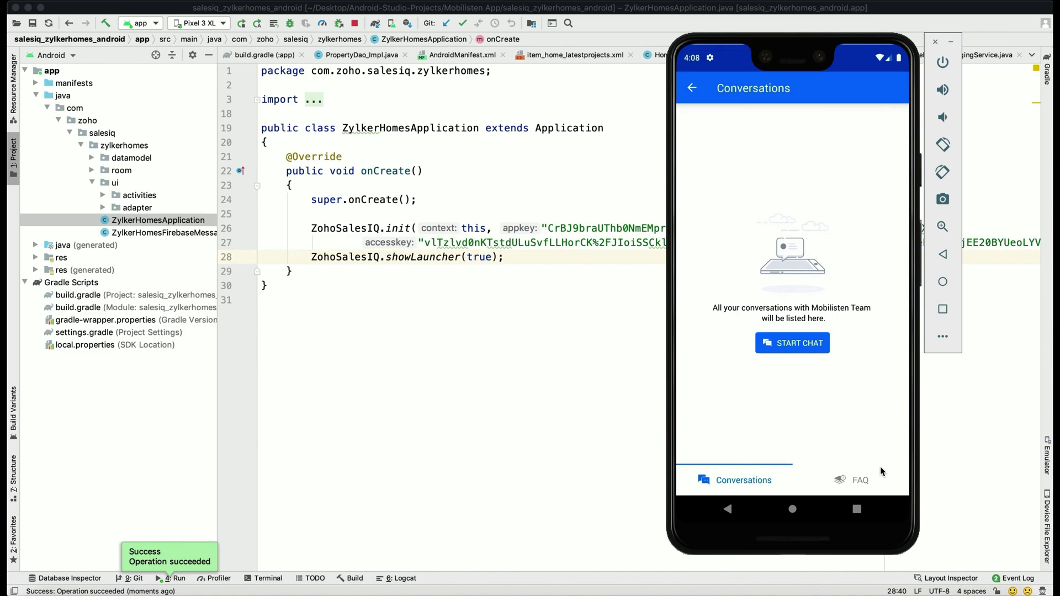